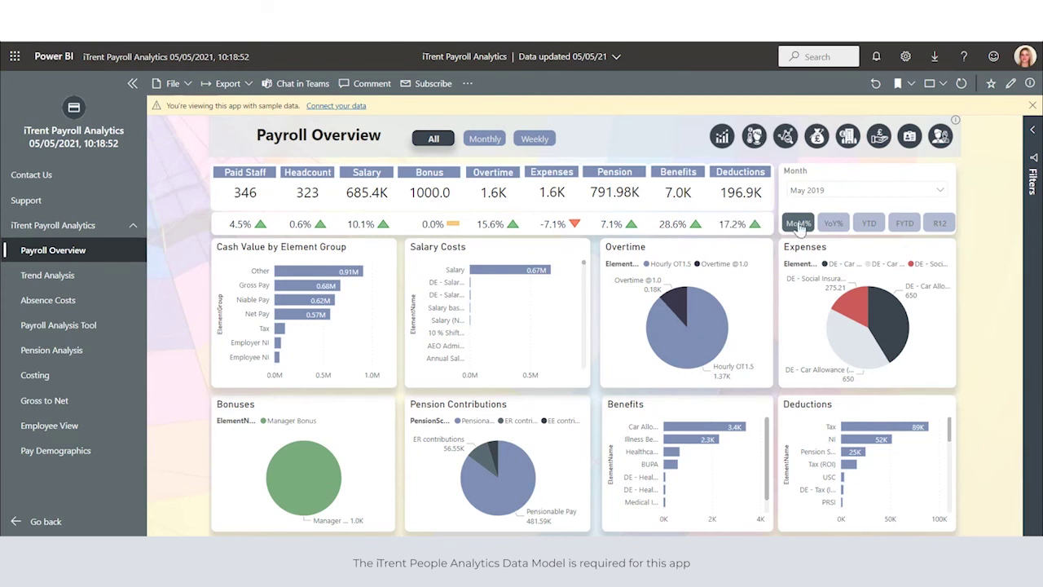
- Switch the Payroll Overview KPIs through YoY% and YTD to FYTD, then go to Trend Analysis
left_click(831, 224)
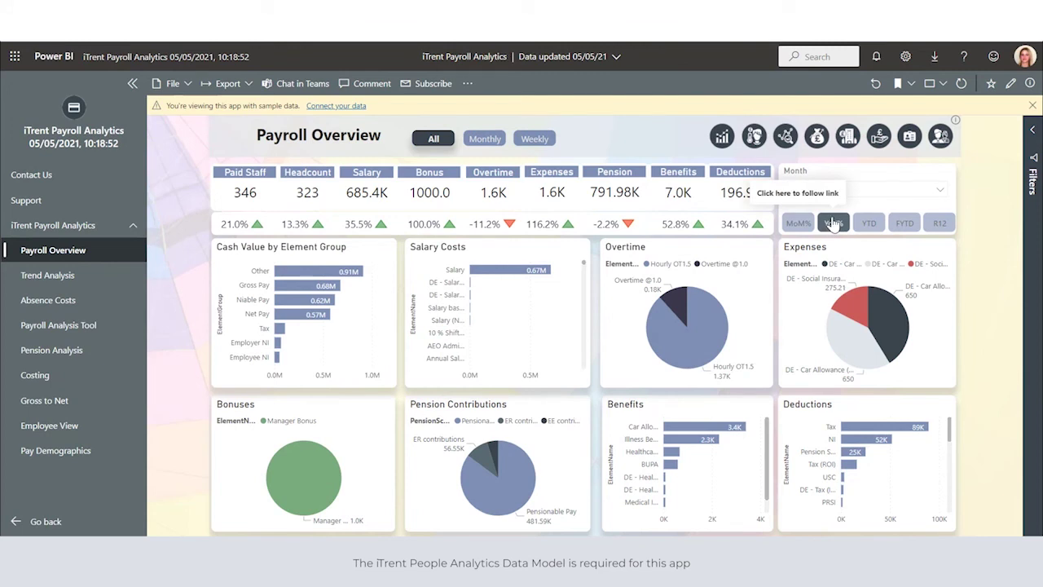
left_click(868, 224)
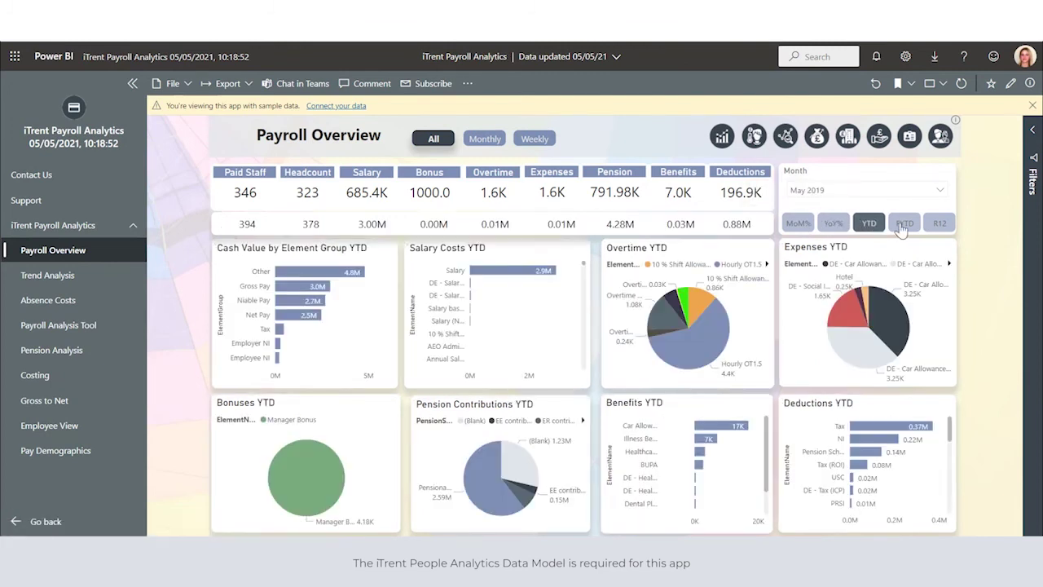
left_click(904, 225)
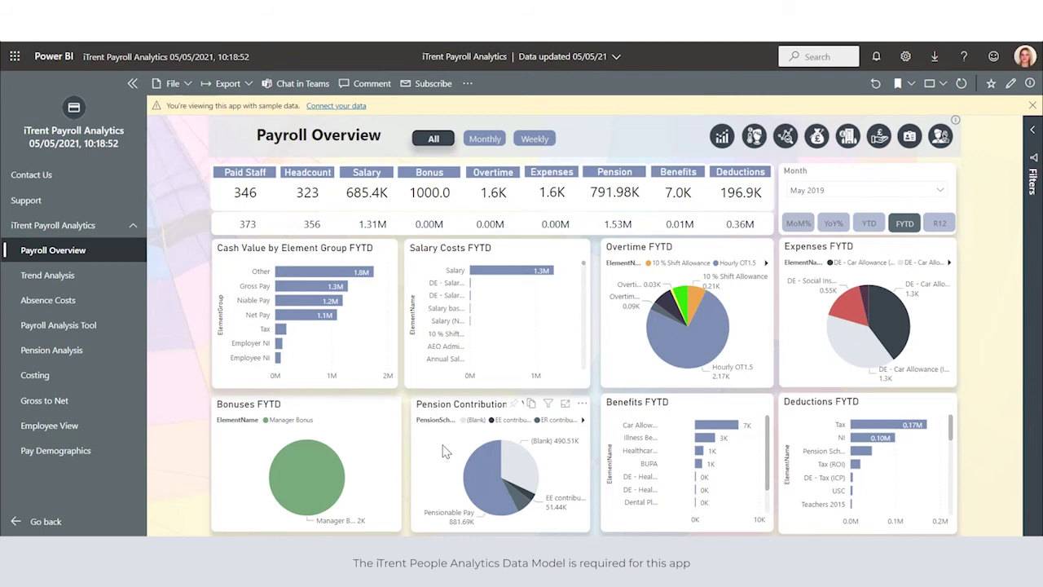
mouse_move(306, 464)
left_click(54, 281)
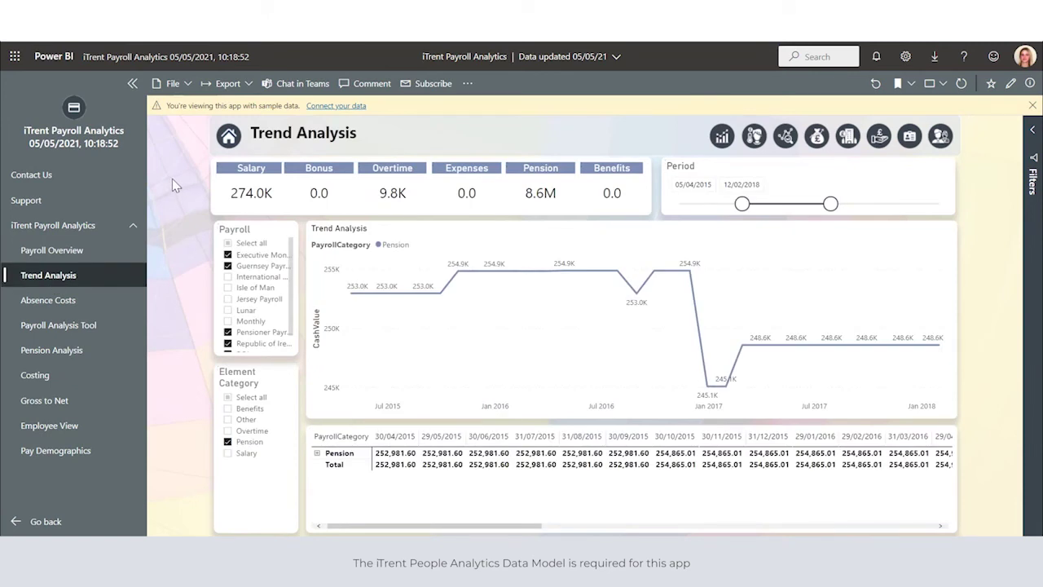
- Start the trend period at 15/09/2014 and expand Pension to funded taxable statutory pension employees
mouse_move(741, 204)
left_click_drag(741, 204, 725, 205)
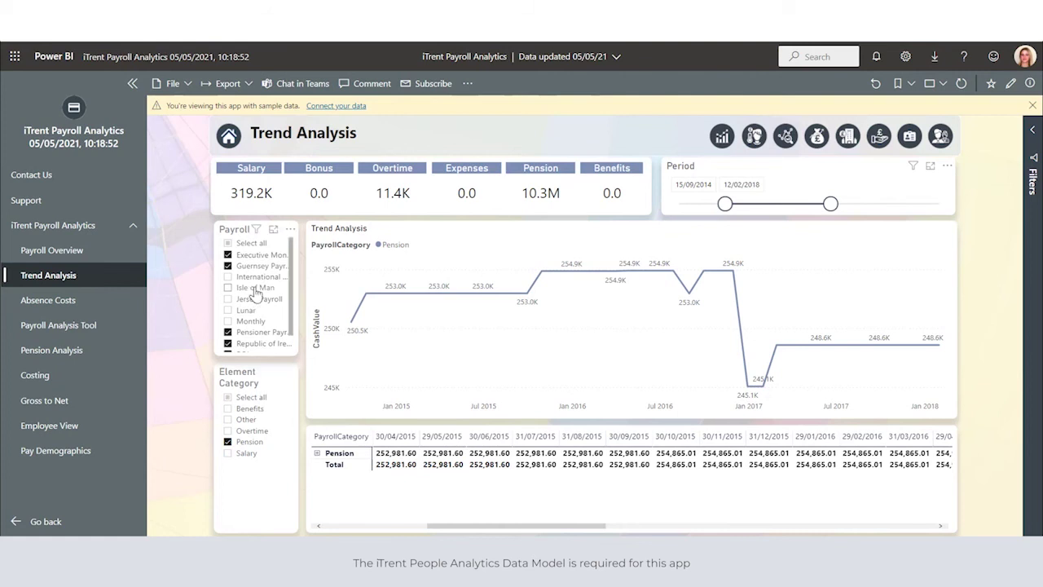
mouse_move(323, 466)
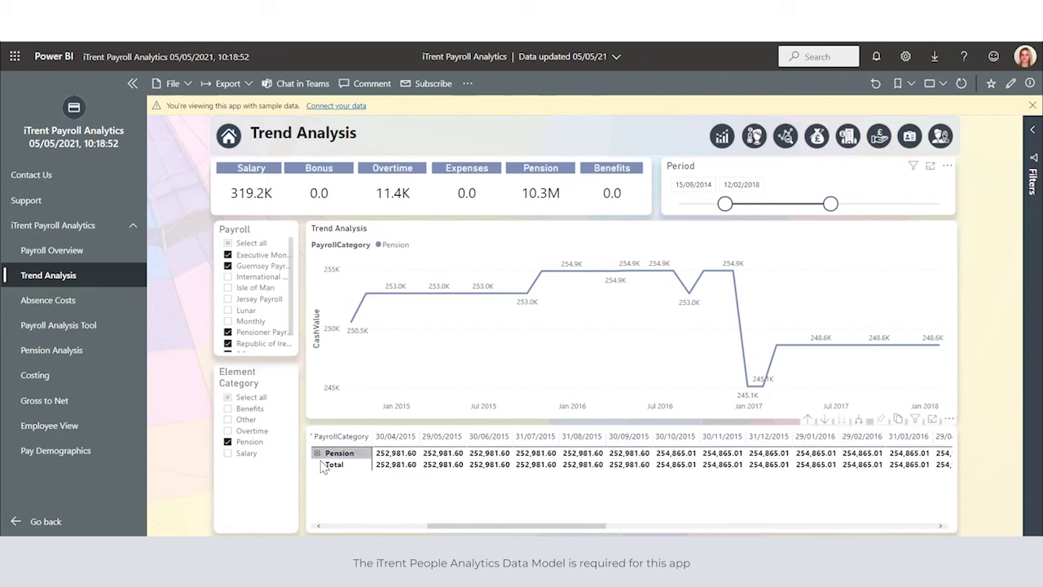
left_click(317, 452)
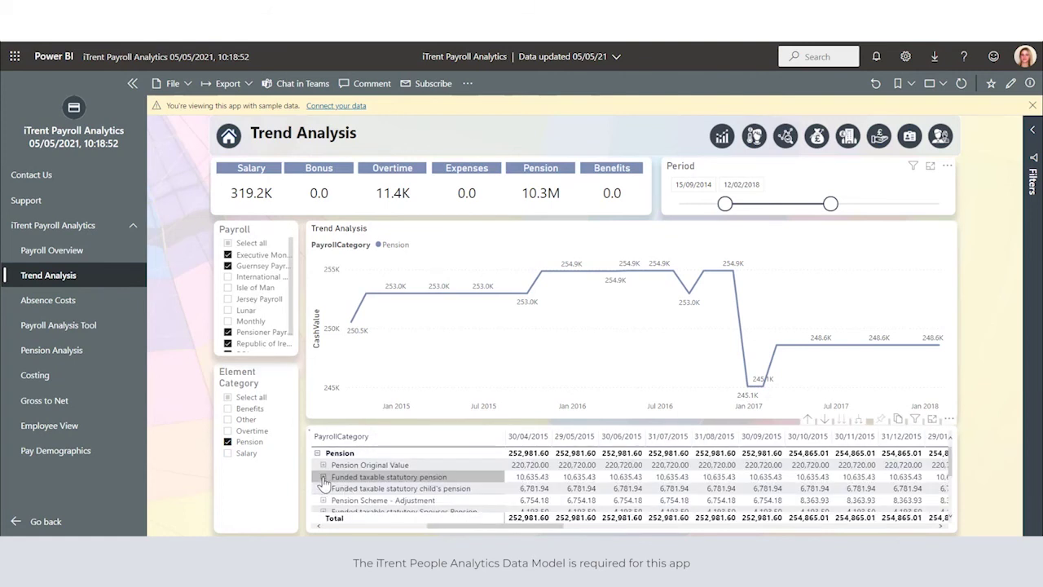
left_click(323, 477)
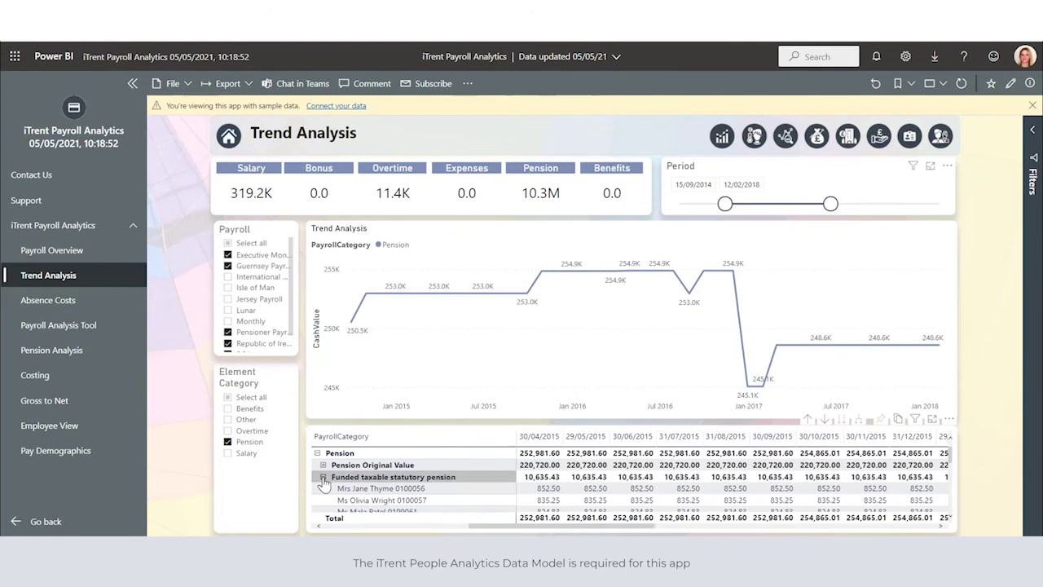
left_click(59, 302)
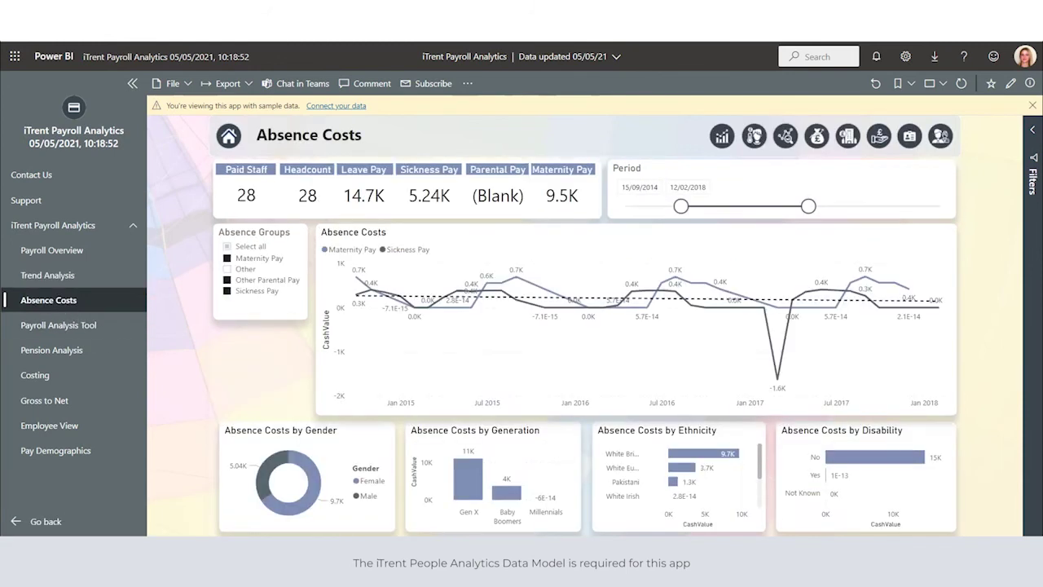
- Move the Absence Costs period start back to 02/12/2013, then go to Payroll Analysis Tool
mouse_move(681, 207)
left_click_drag(681, 209, 652, 209)
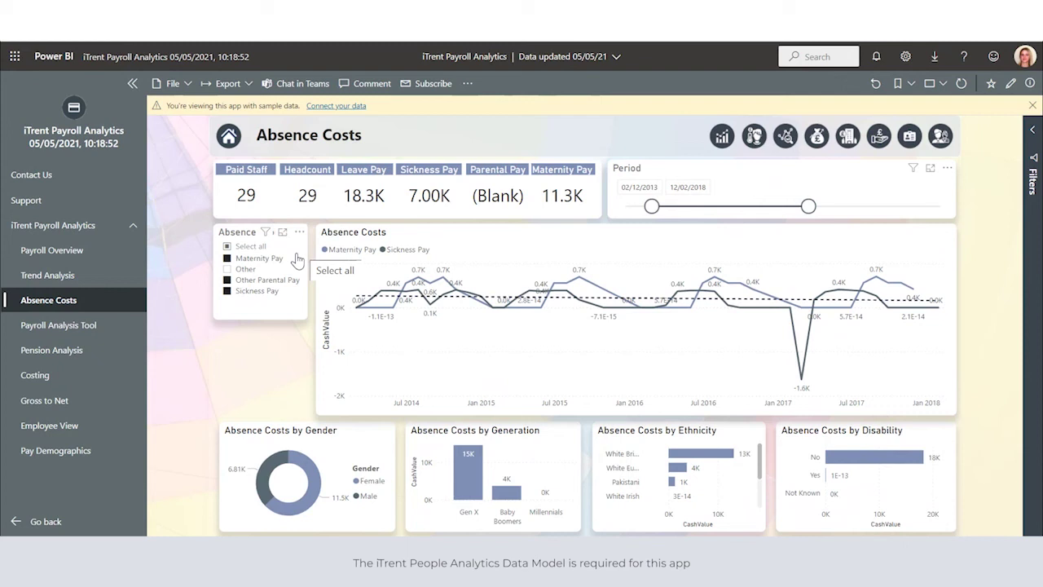
mouse_move(259, 269)
left_click(64, 326)
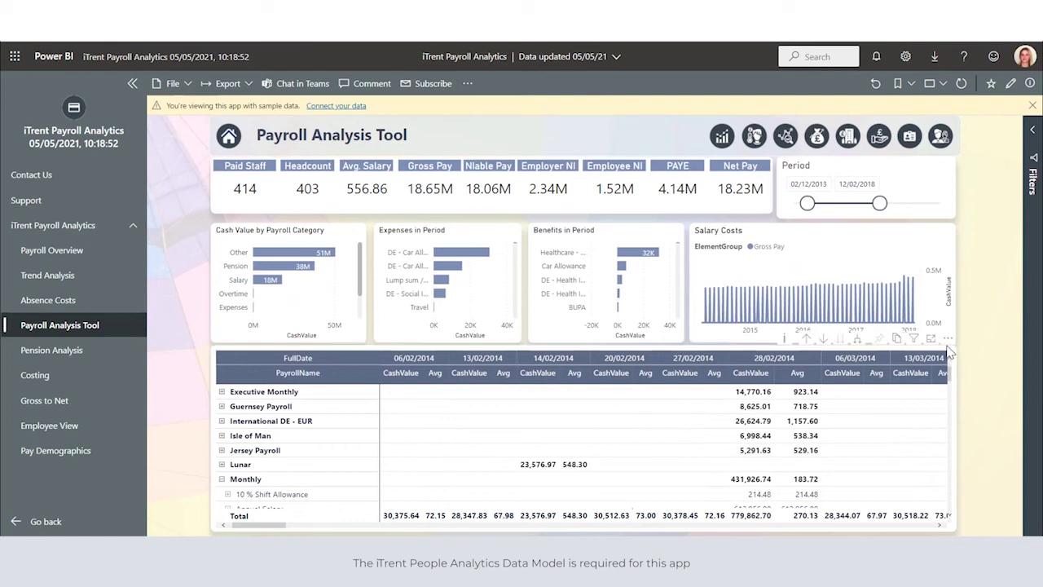
- In focus mode, expand the payroll table's Salary element to list its employees, then return
left_click(934, 343)
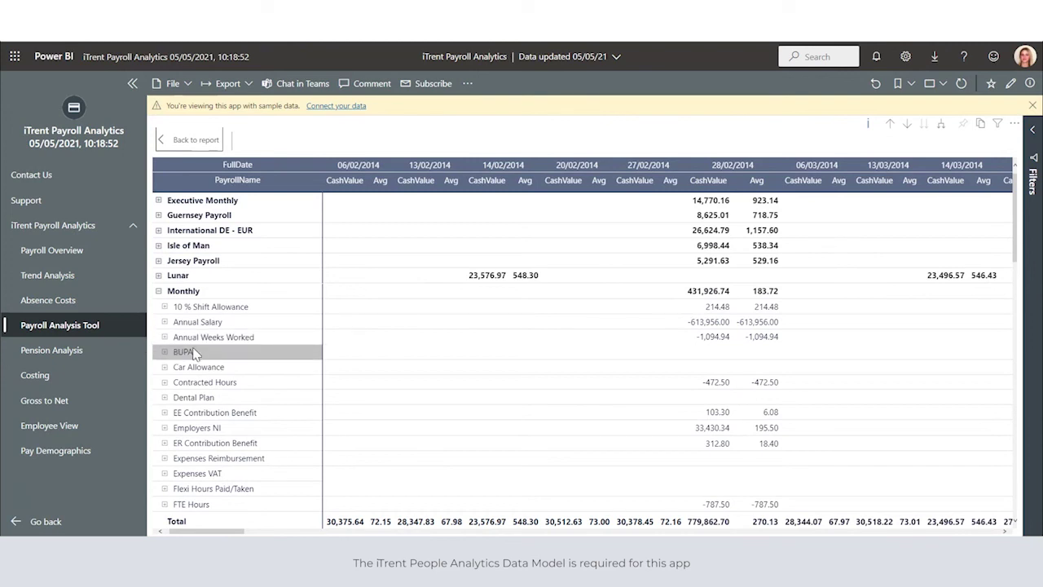
scroll(198, 354, "down", 5)
scroll(196, 375, "down", 4)
scroll(196, 388, "down", 2)
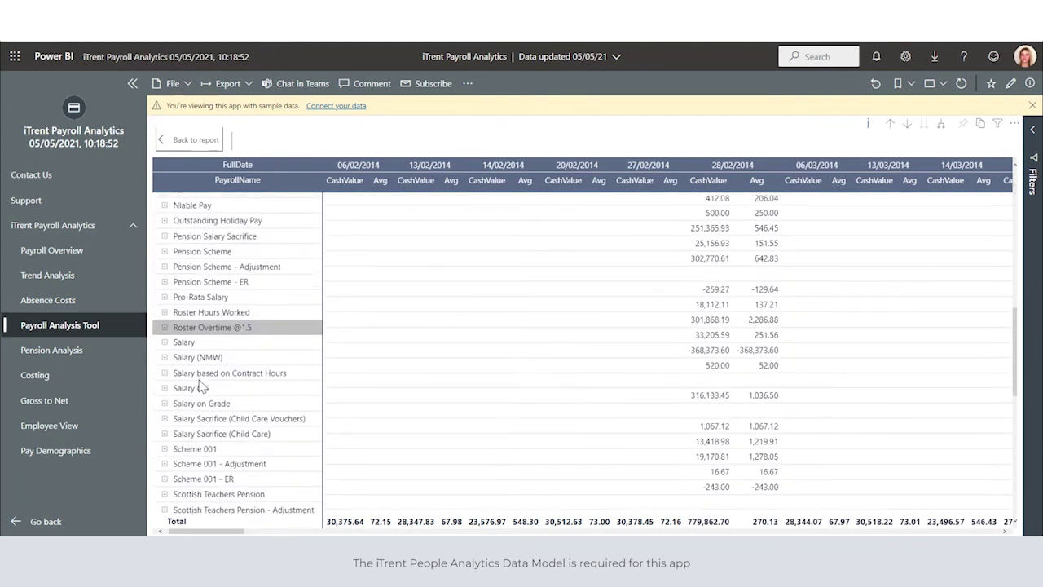
scroll(196, 383, "down", 1)
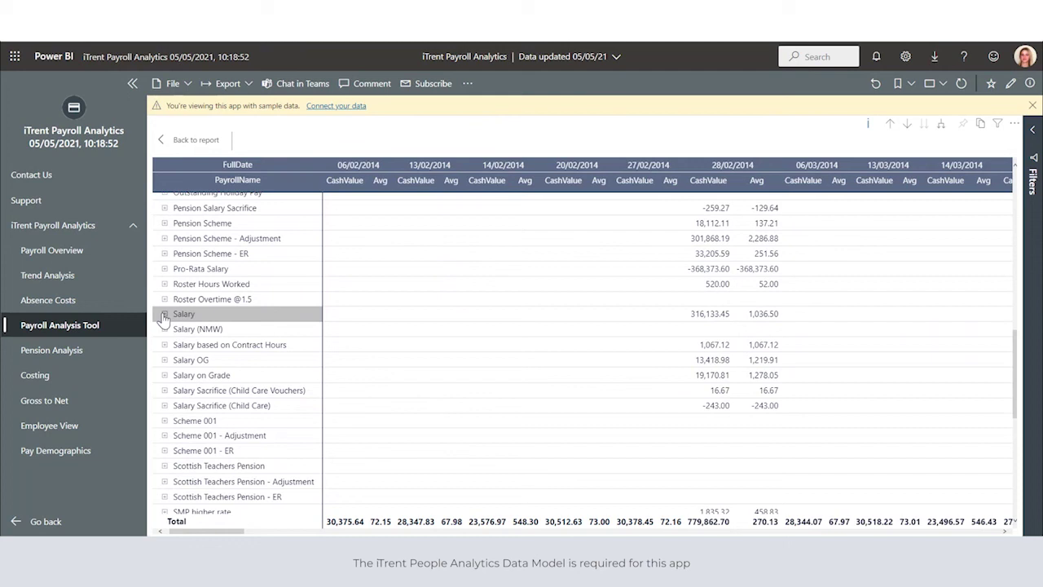
left_click(164, 313)
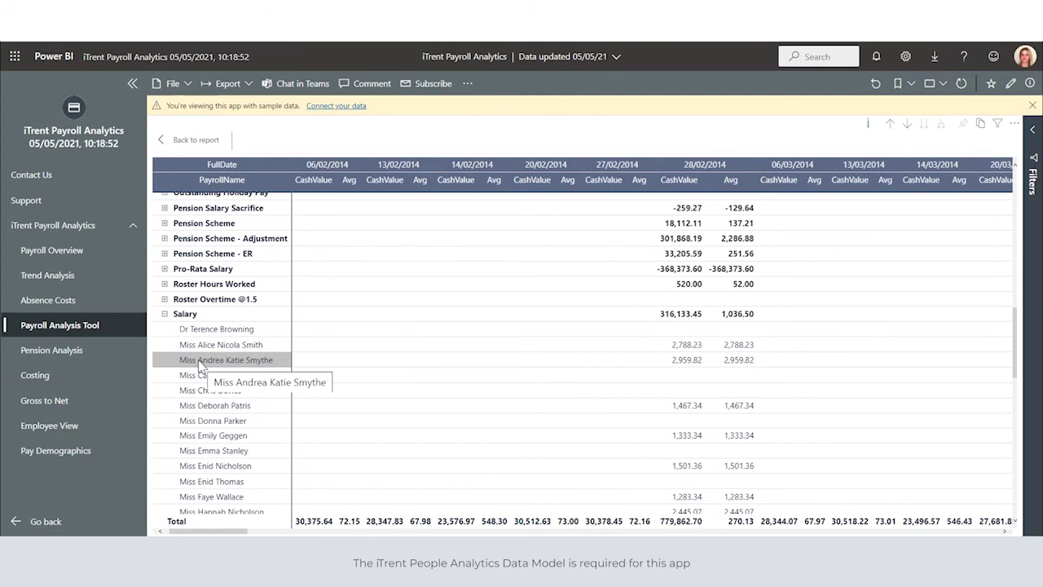
left_click(177, 141)
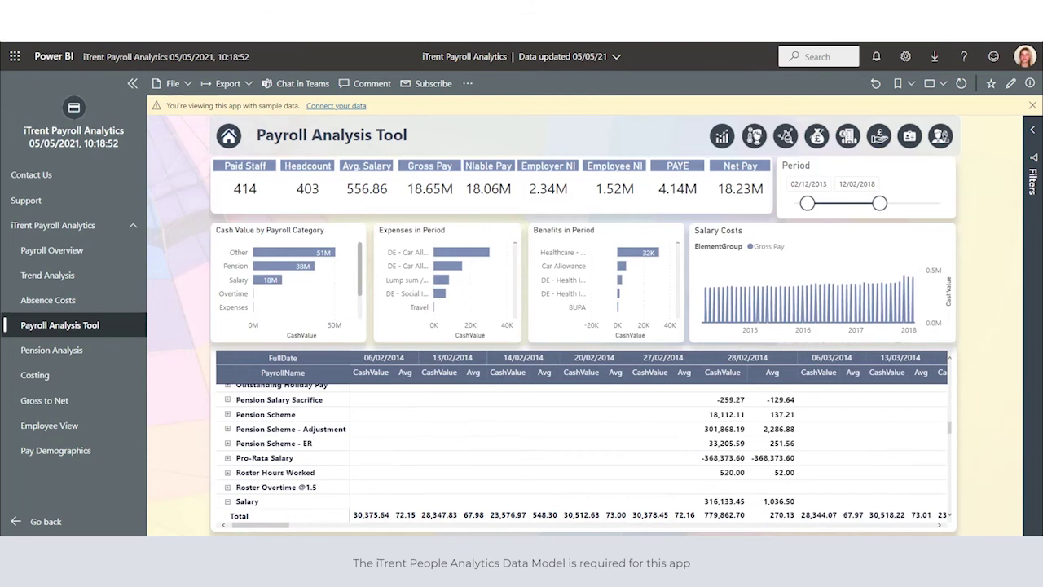
- Cross-filter the Pension Analysis page to the LGPS 2014 Main Scheme, then go to Costing
left_click(46, 349)
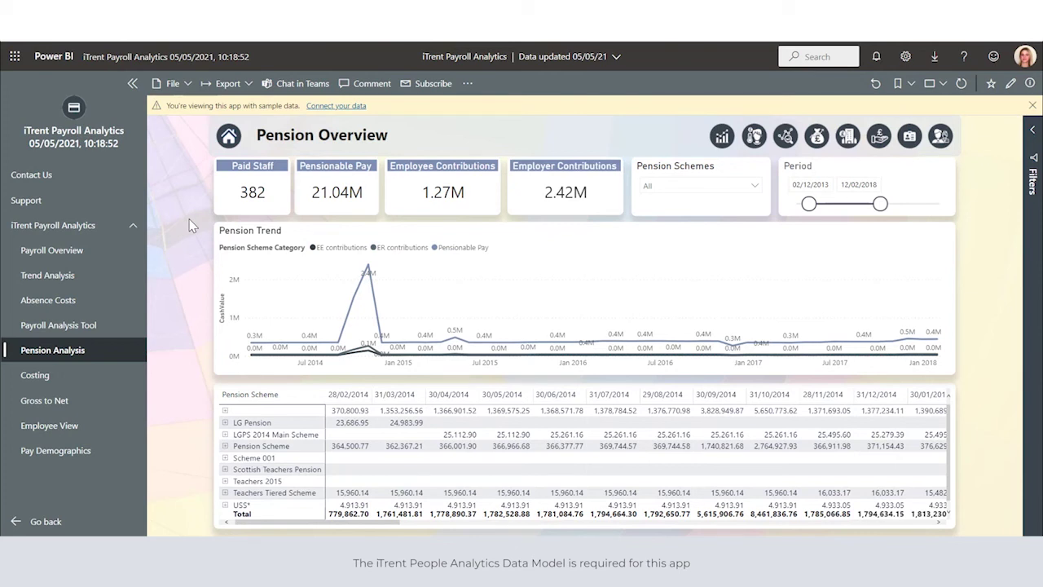
left_click(754, 186)
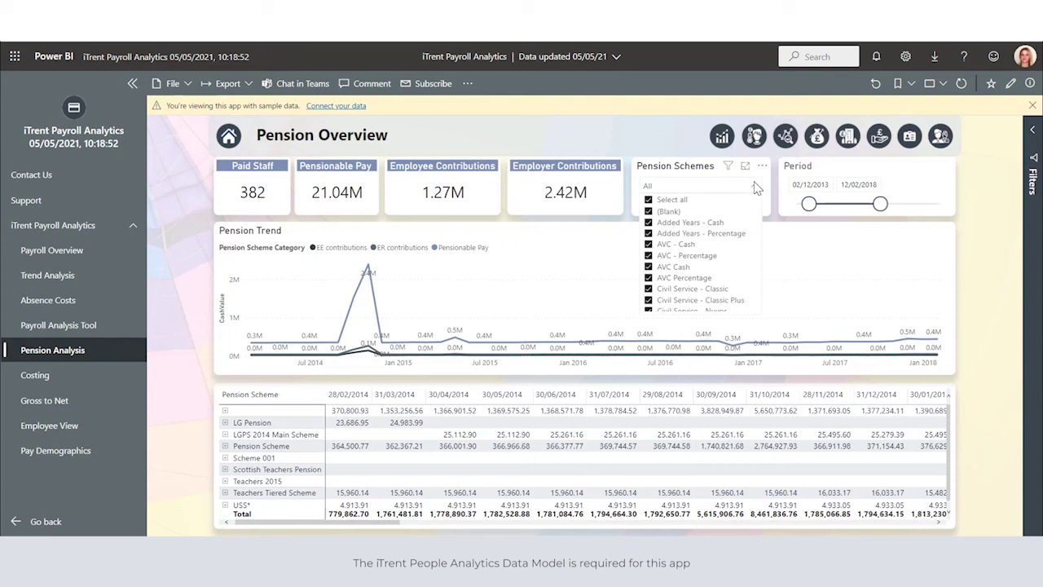
left_click(754, 186)
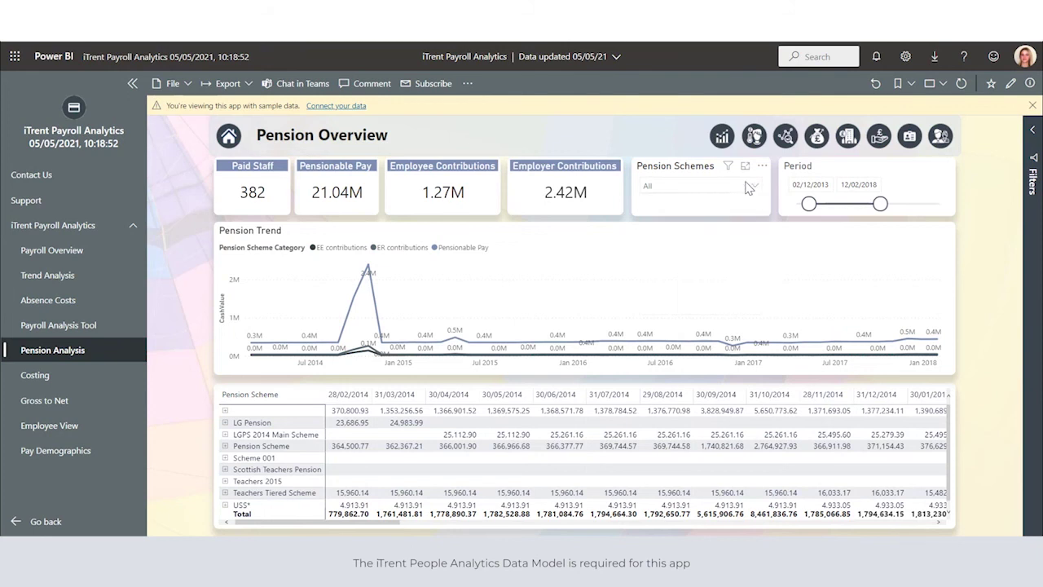
left_click(225, 438)
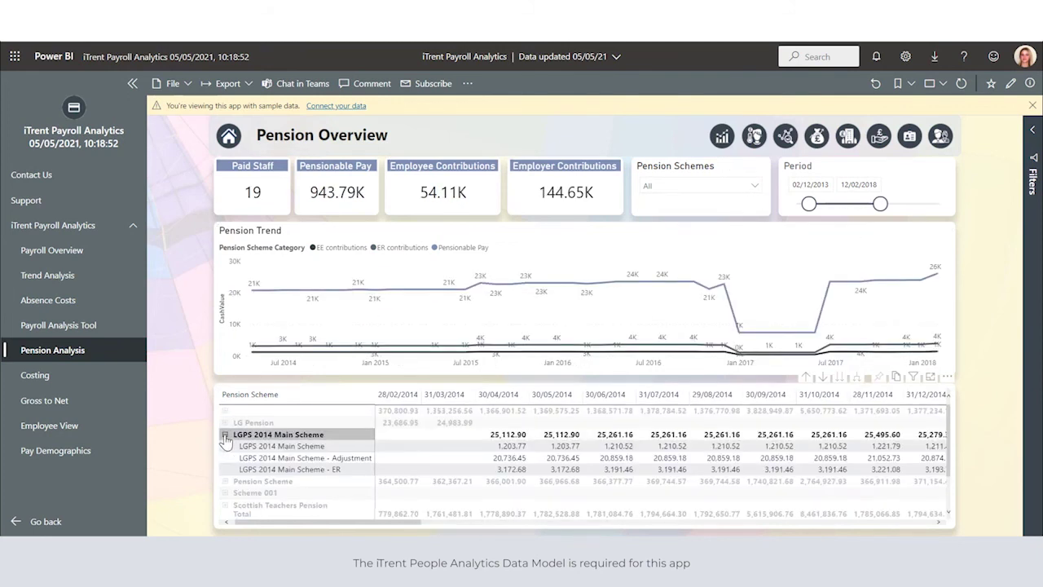
left_click(36, 375)
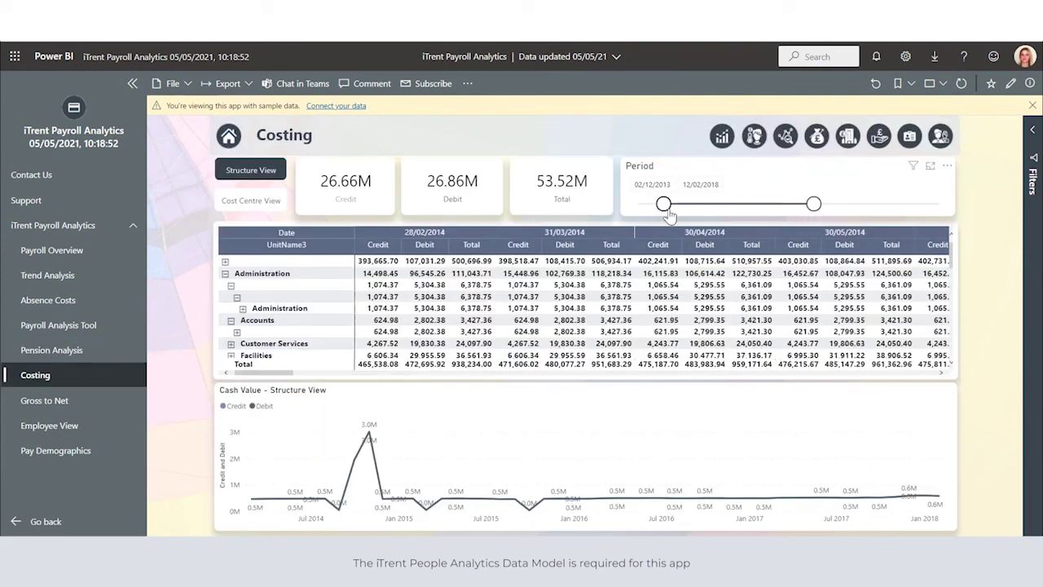
- Start costing at 27/09/2014 in Cost Centre View with Pension Scheme - ER collapsed
left_click_drag(664, 205, 692, 205)
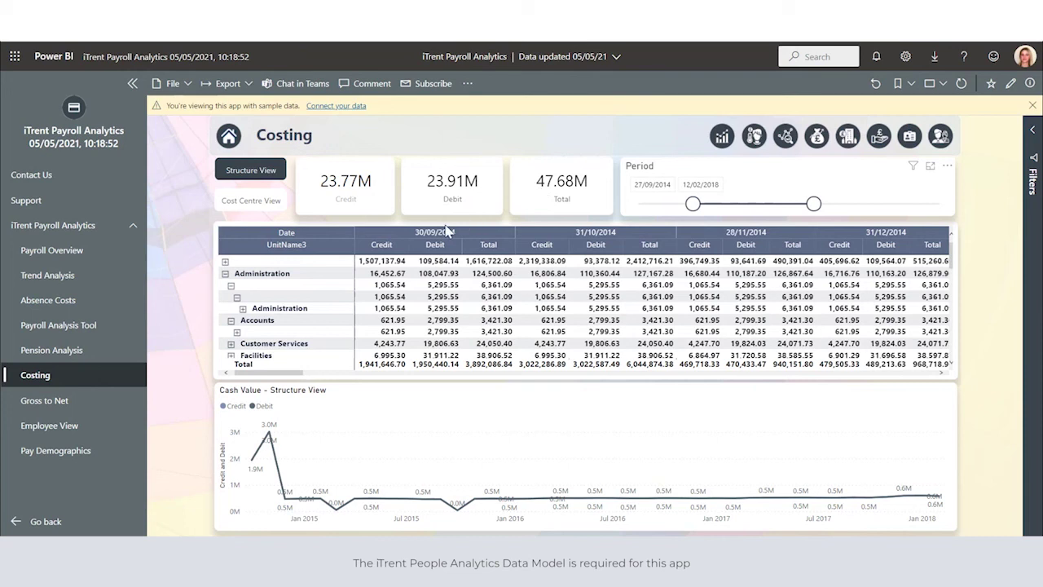
left_click(237, 207)
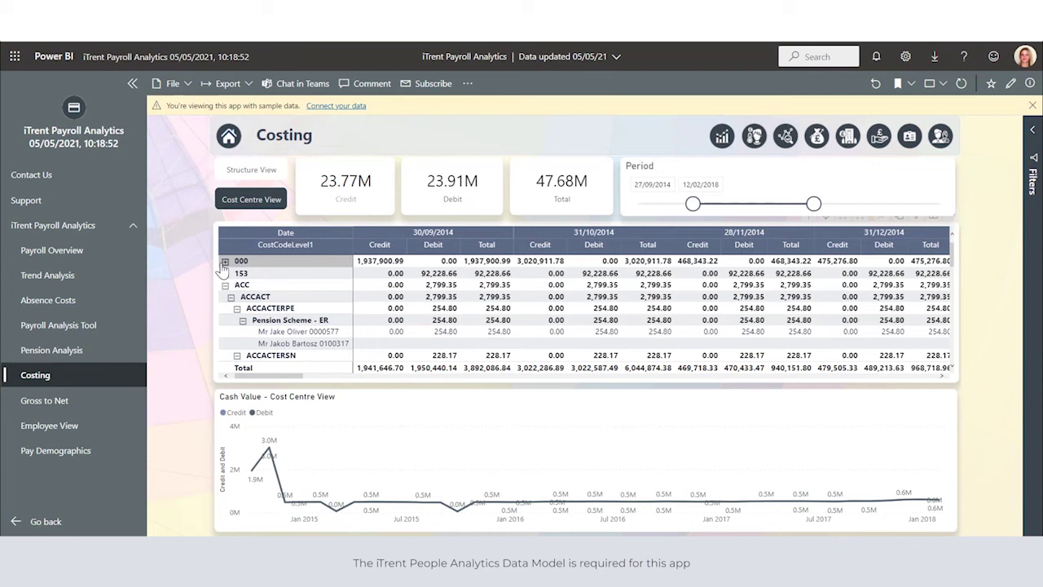
left_click(243, 321)
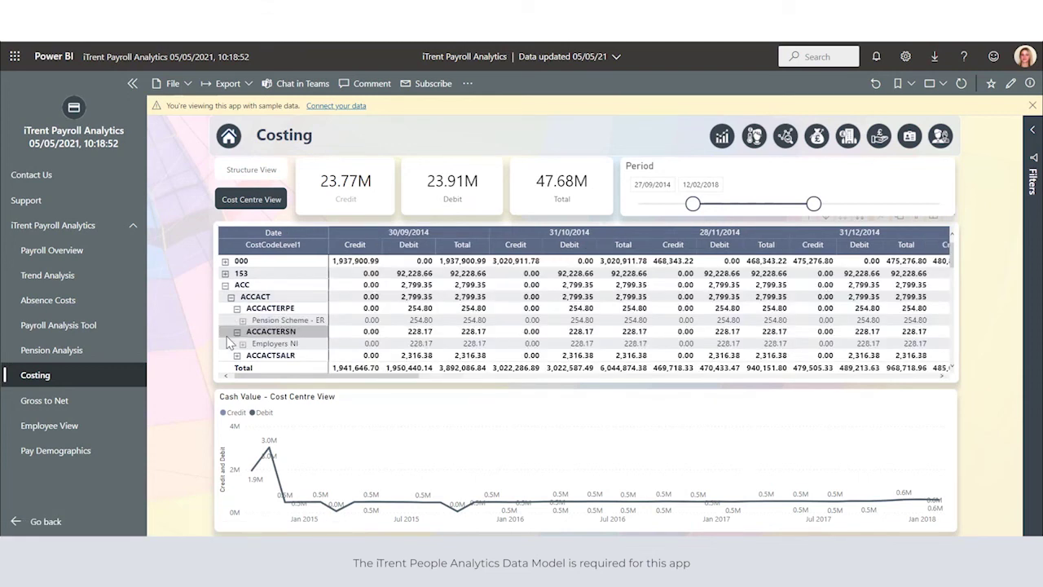
left_click(65, 402)
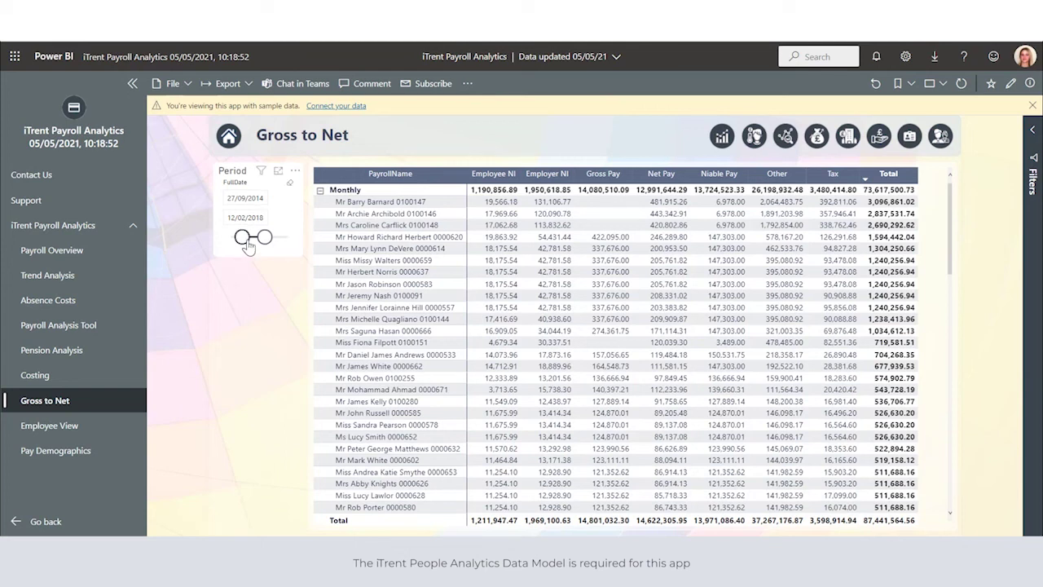
left_click_drag(242, 236, 243, 247)
- Widen the Employee View period to 01/04/2013–31/08/2021 and browse the employee list
left_click(49, 427)
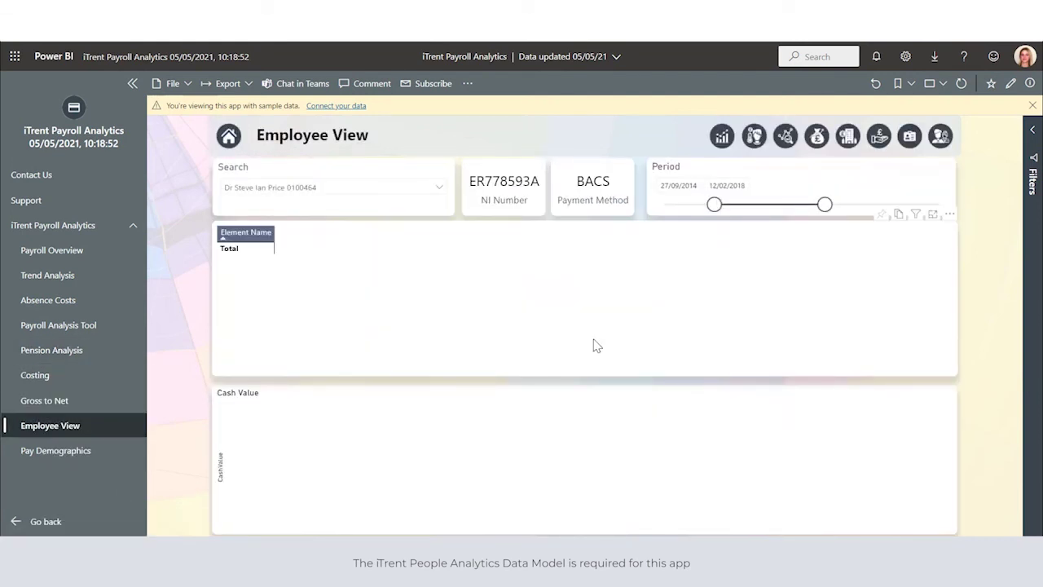
left_click_drag(714, 204, 664, 205)
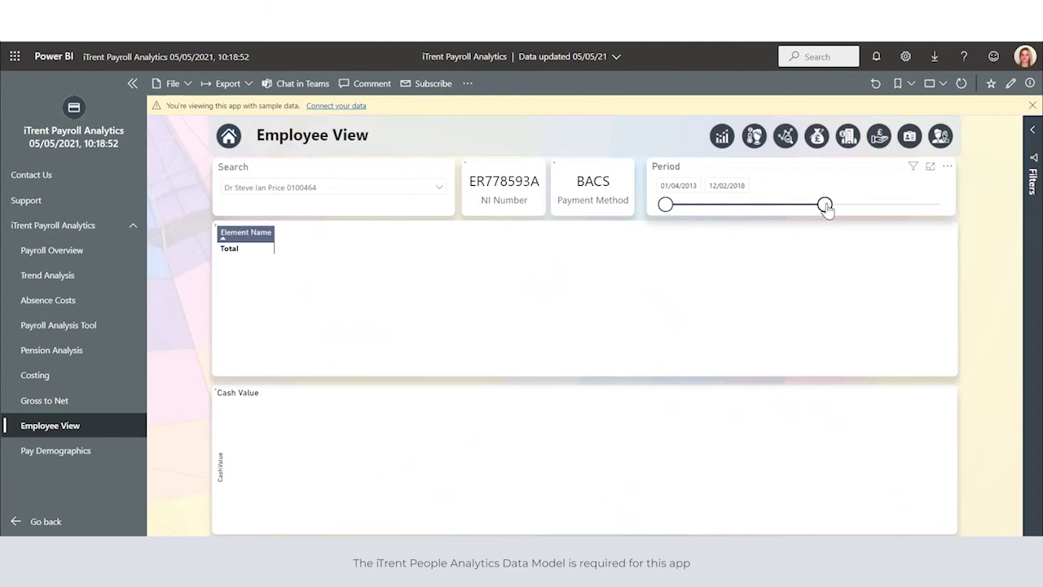
left_click_drag(824, 203, 959, 209)
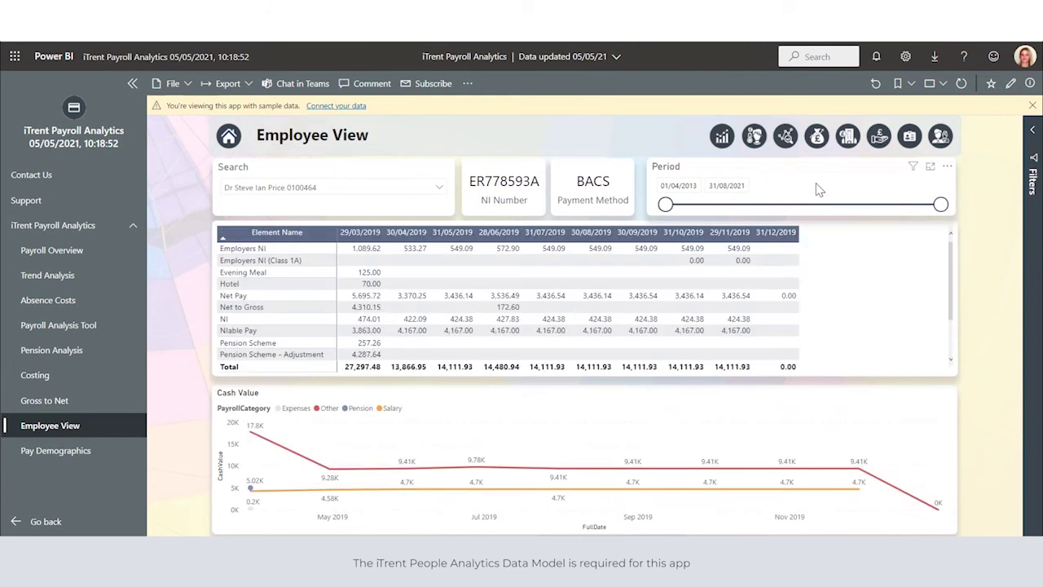
left_click(440, 188)
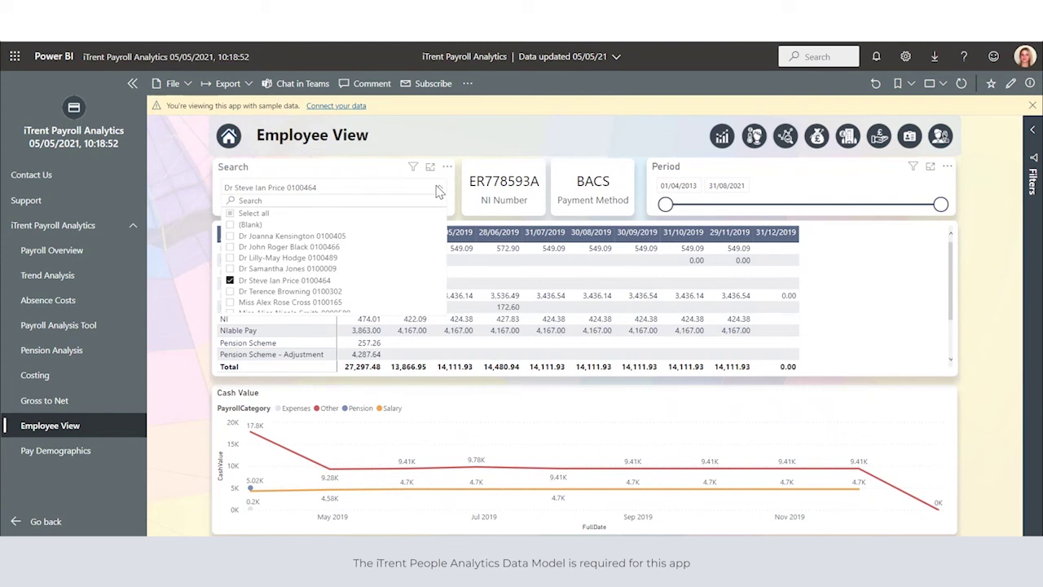
left_click(436, 190)
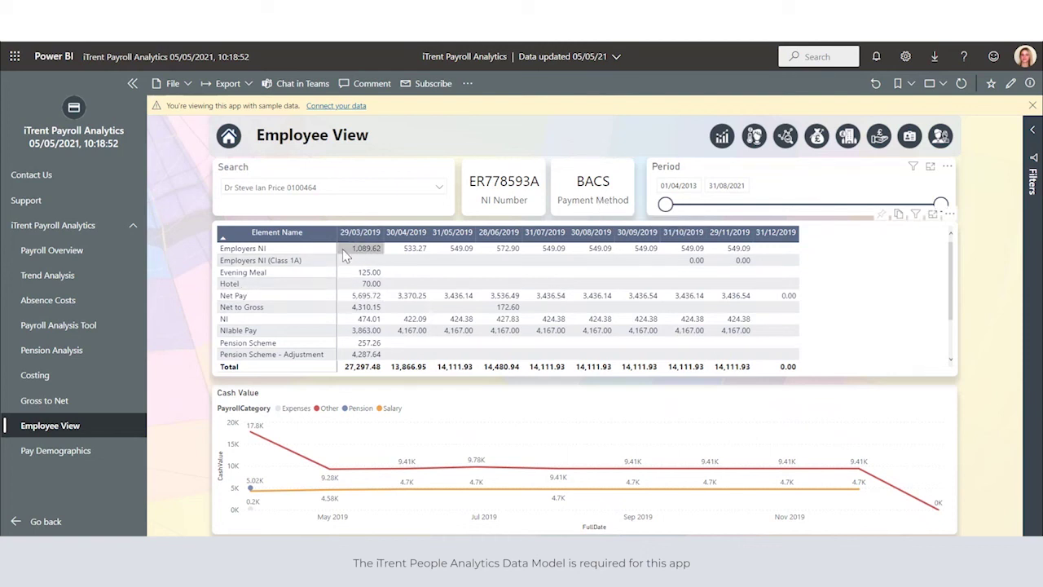
left_click(55, 453)
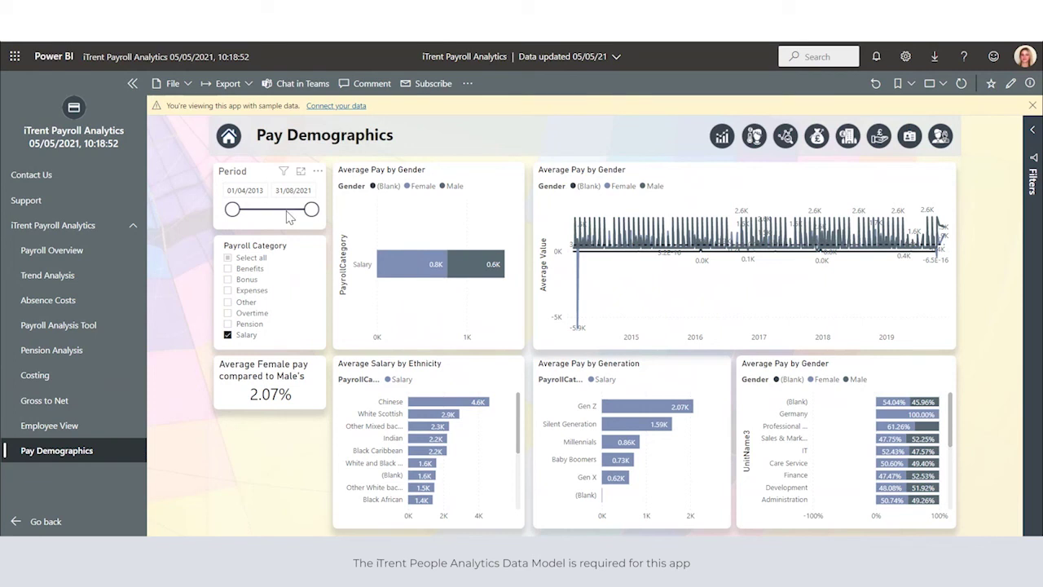
- Drag the Pay Demographics period slider so it spans 18/01/2018 to 09/12/2018
left_click_drag(232, 211, 285, 210)
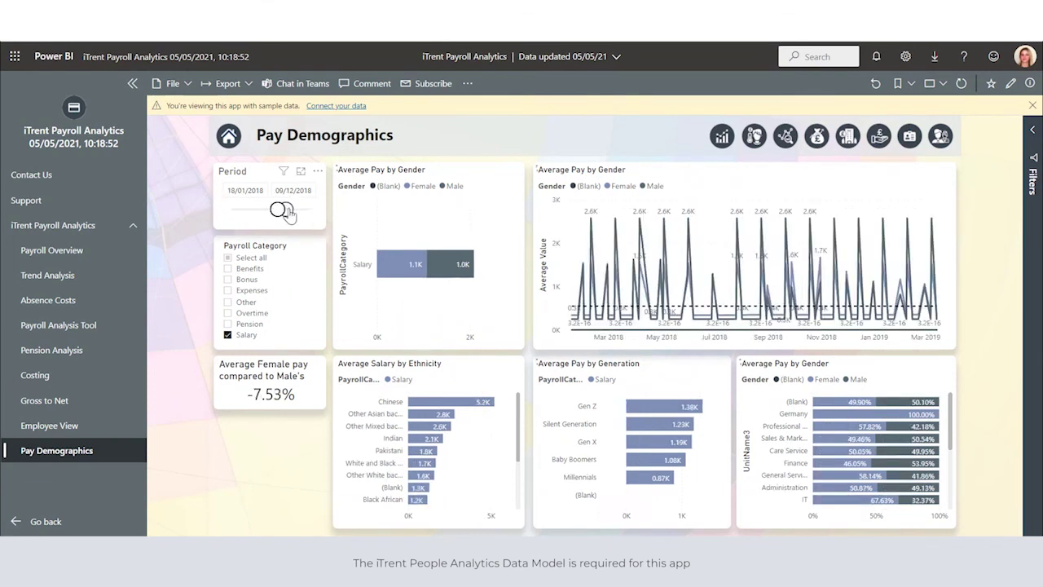